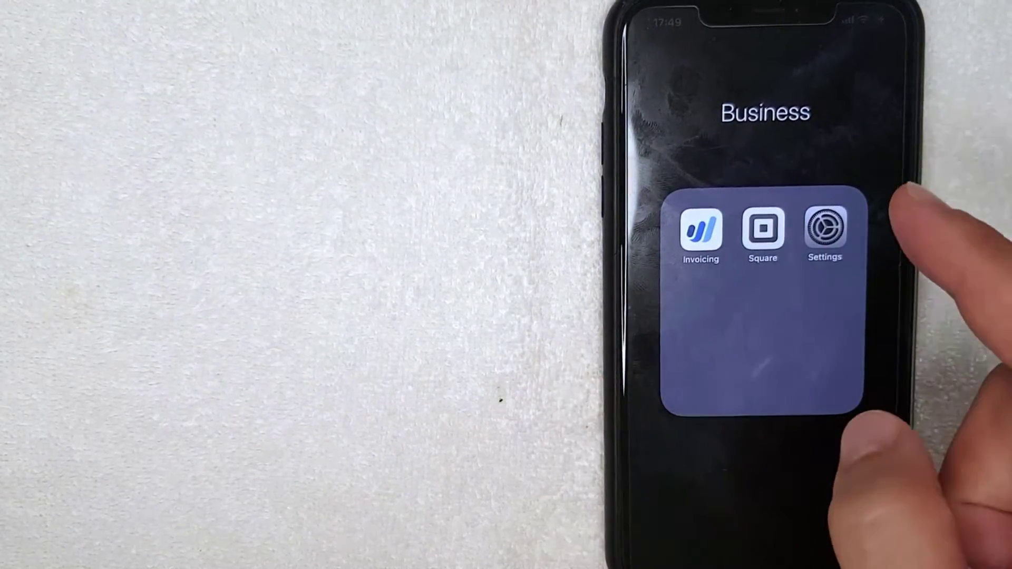
# Launch the Settings app from inside the Business folder
pyautogui.click(826, 228)
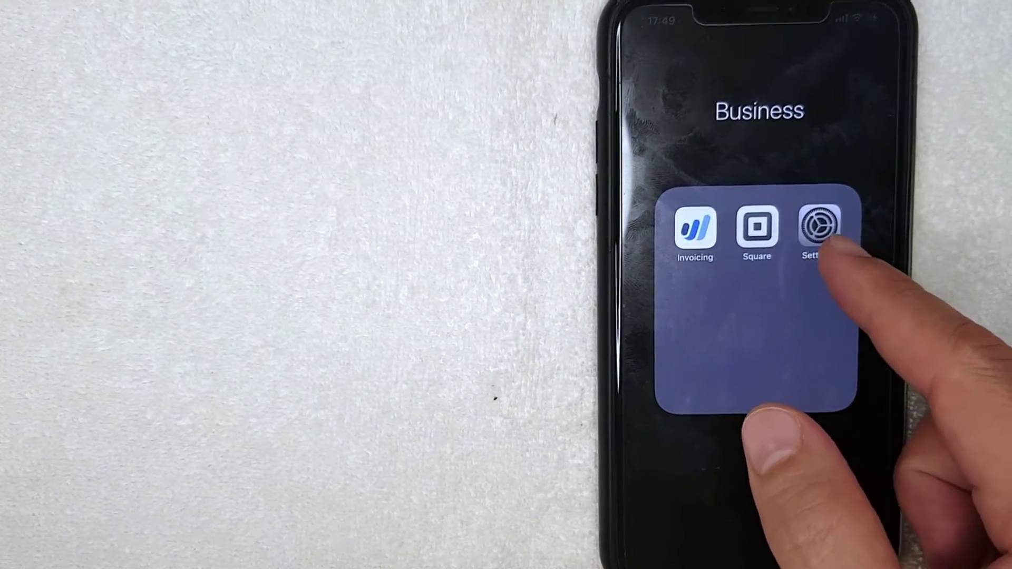
pyautogui.click(815, 227)
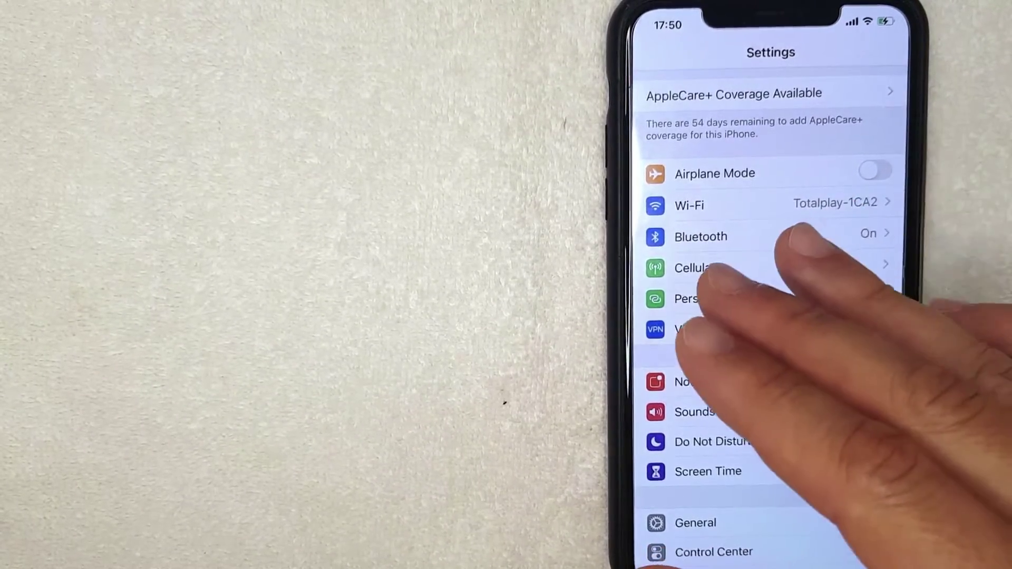
pyautogui.scroll(-1, 764, 317)
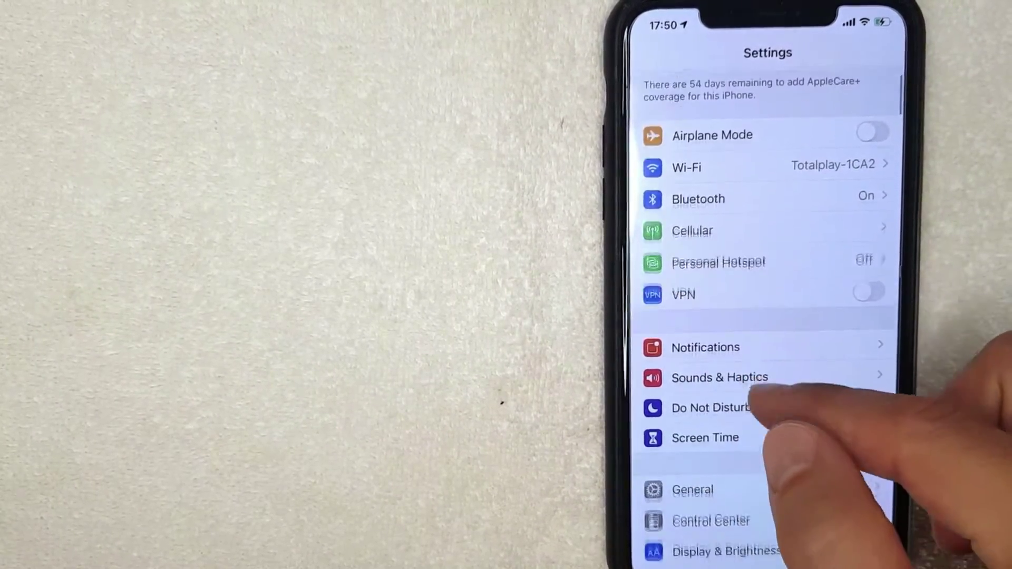
pyautogui.scroll(-3, 763, 317)
pyautogui.scroll(-2, 763, 316)
pyautogui.scroll(-4, 763, 317)
pyautogui.scroll(-4, 771, 273)
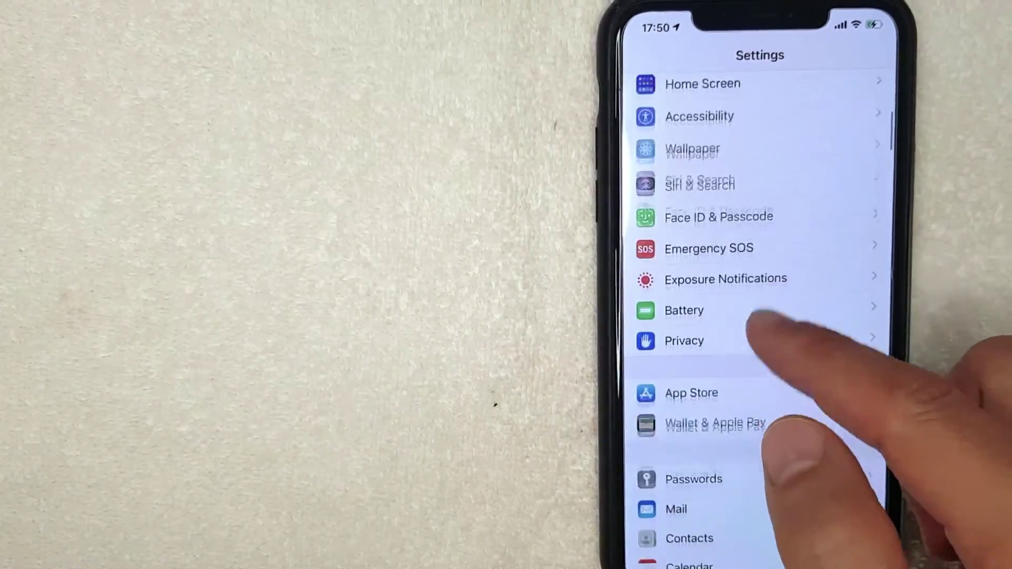
pyautogui.scroll(-3, 771, 316)
pyautogui.scroll(-3, 771, 349)
pyautogui.scroll(-1, 767, 380)
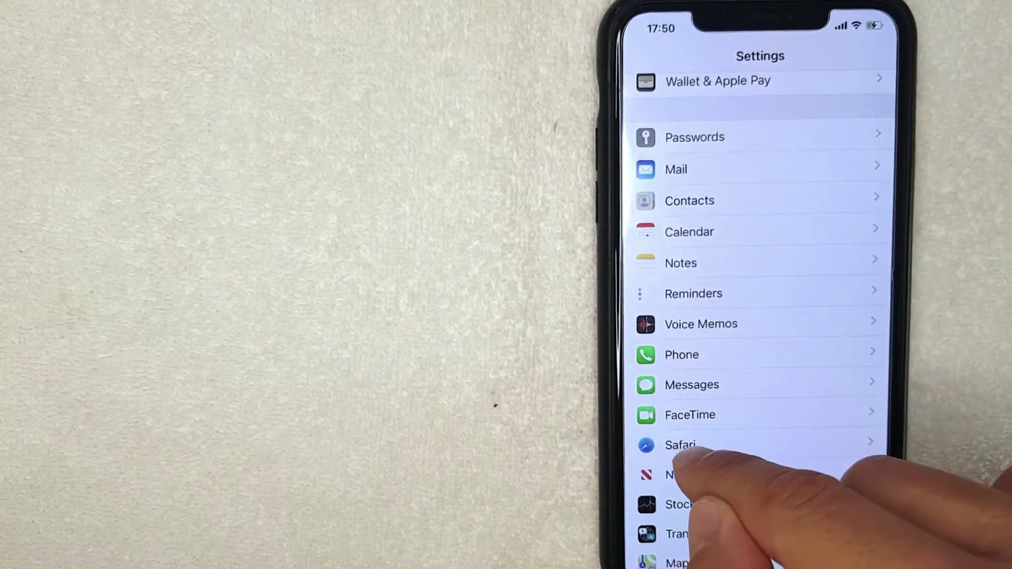
# Go into Safari's settings and move down to its Advanced page
pyautogui.click(771, 445)
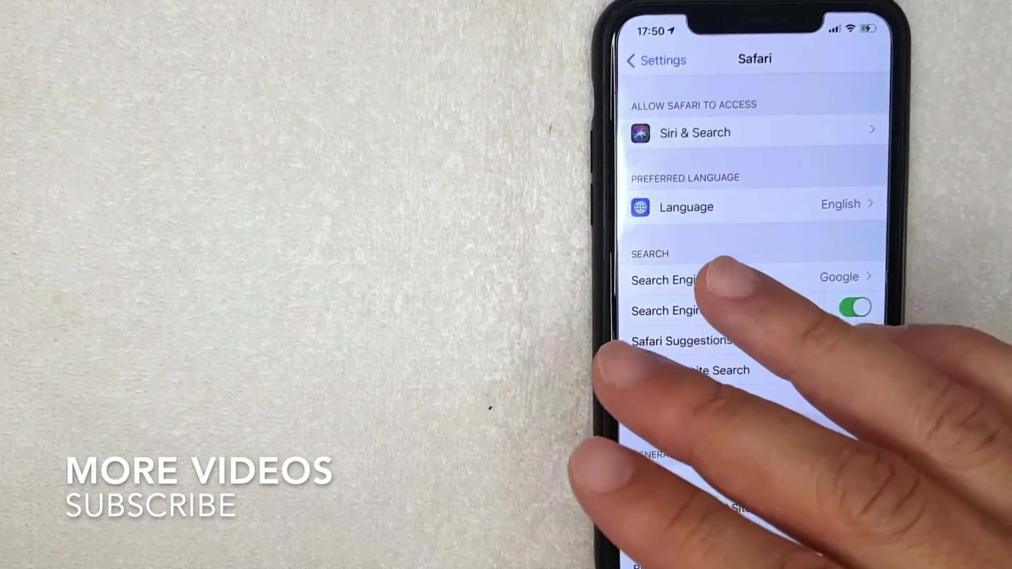
pyautogui.click(854, 307)
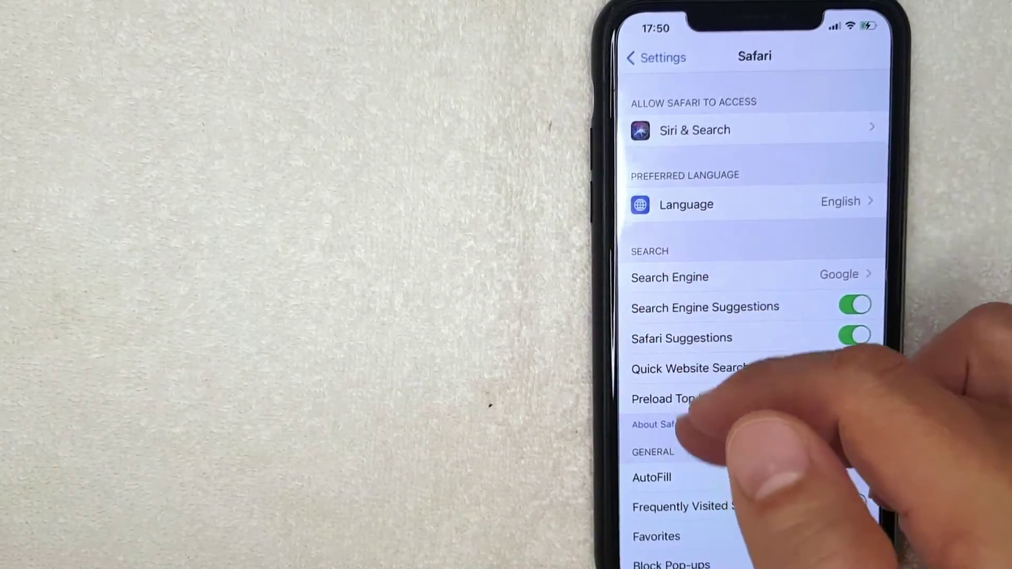
pyautogui.scroll(-5, 752, 317)
pyautogui.scroll(-5, 752, 317)
pyautogui.scroll(-3, 751, 317)
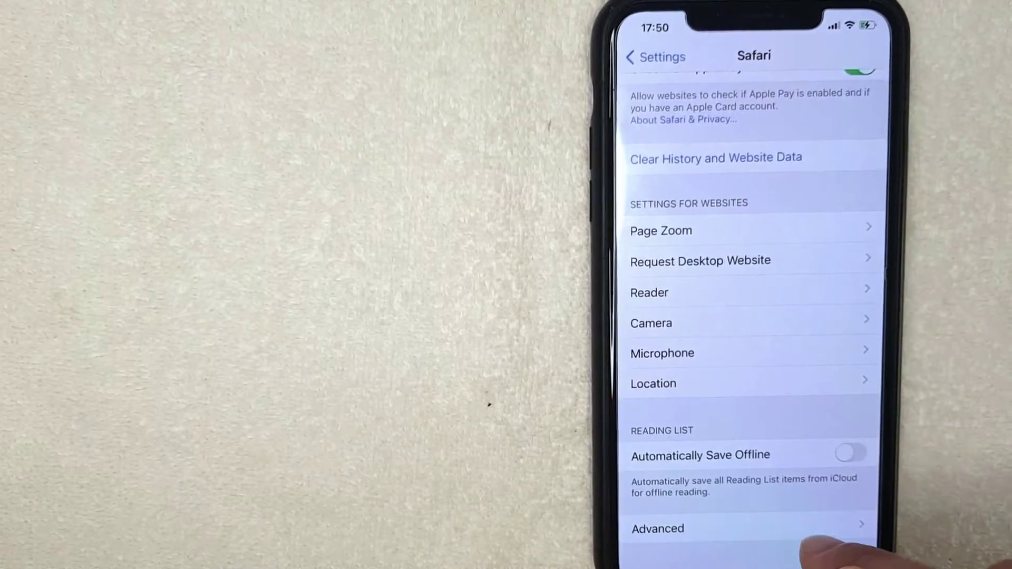
pyautogui.click(790, 529)
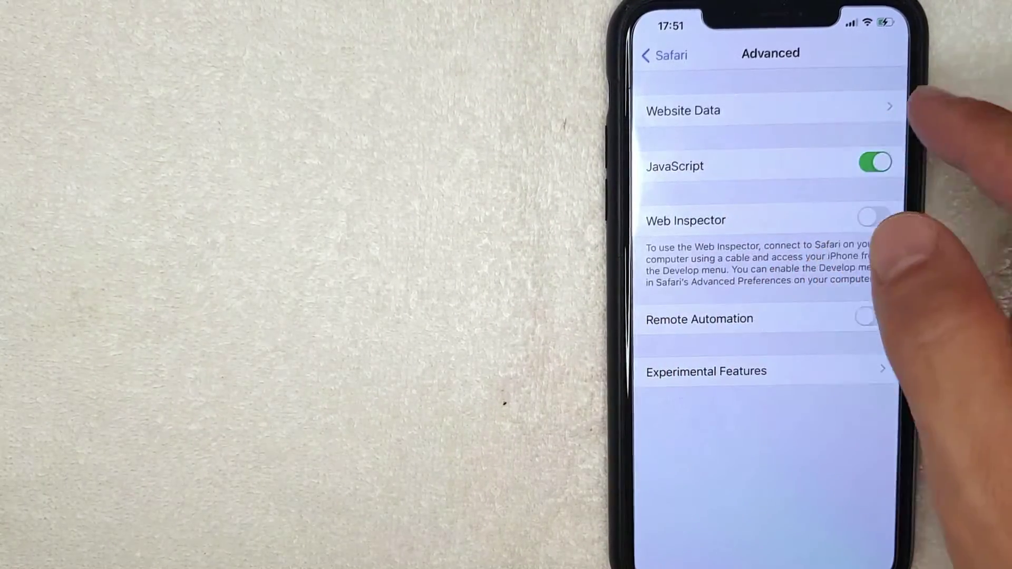
# Open Safari's 1.9 GB Website Data list and switch it into edit mode
pyautogui.click(886, 110)
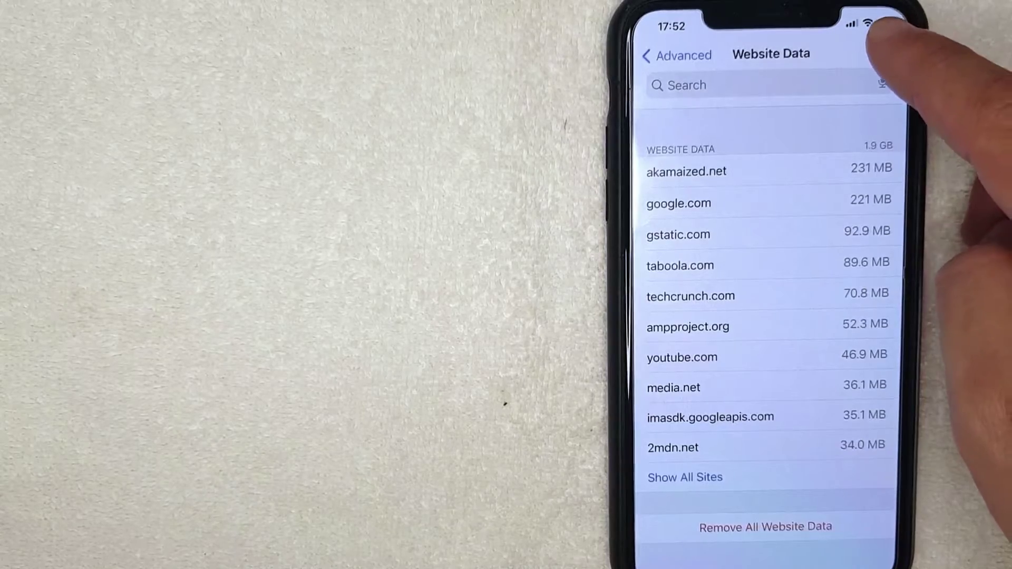
pyautogui.click(879, 51)
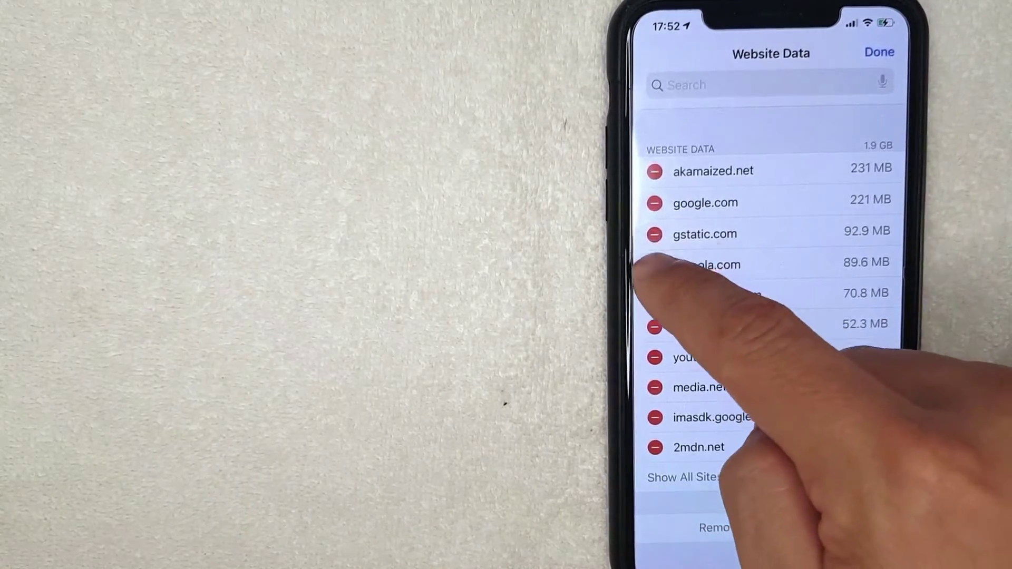
# Delete taboola.com's data, leaving 1.8 GB, and bring up Remove All Website Data
pyautogui.click(655, 265)
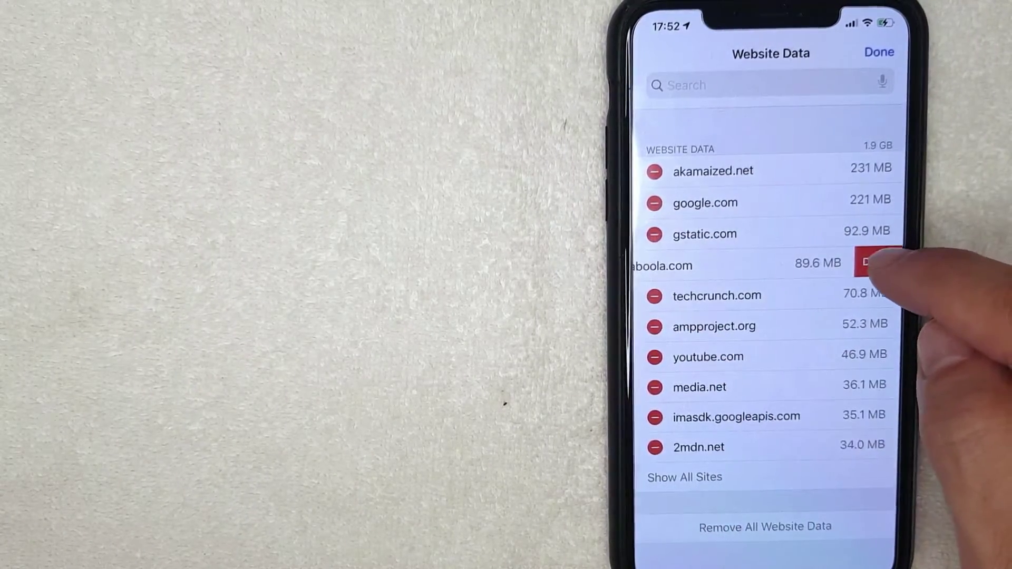
pyautogui.click(874, 264)
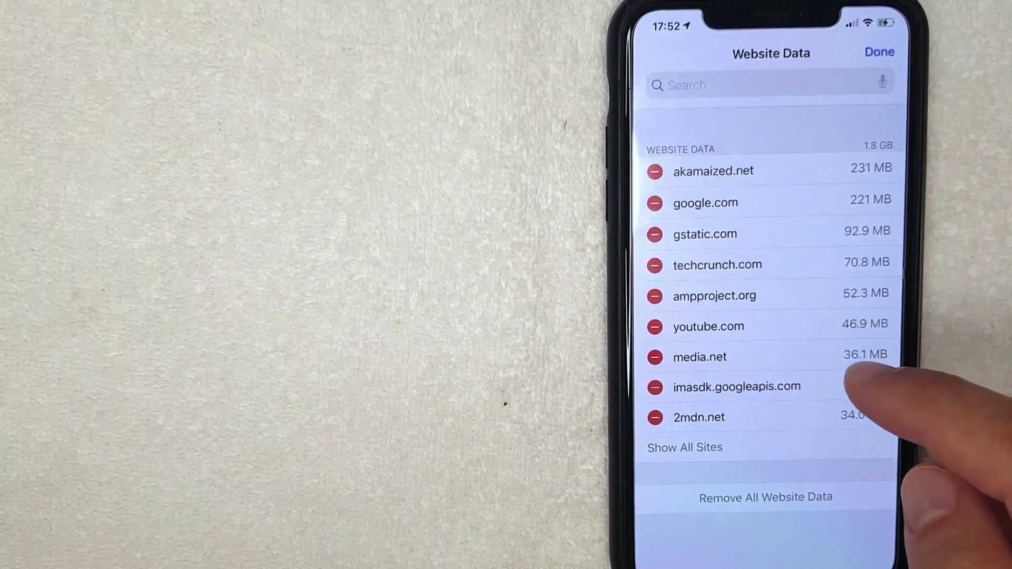
pyautogui.click(880, 51)
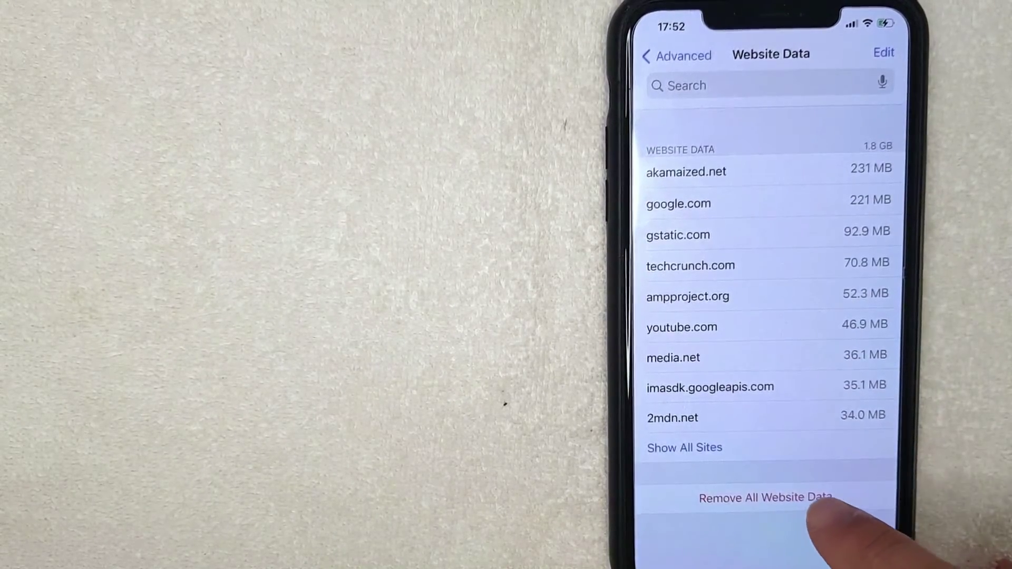
pyautogui.click(831, 498)
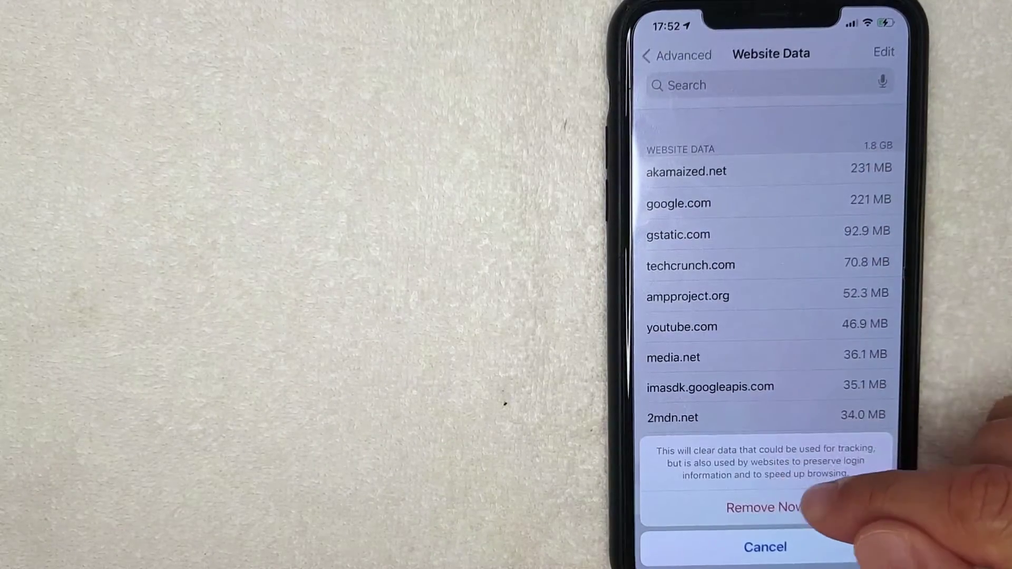